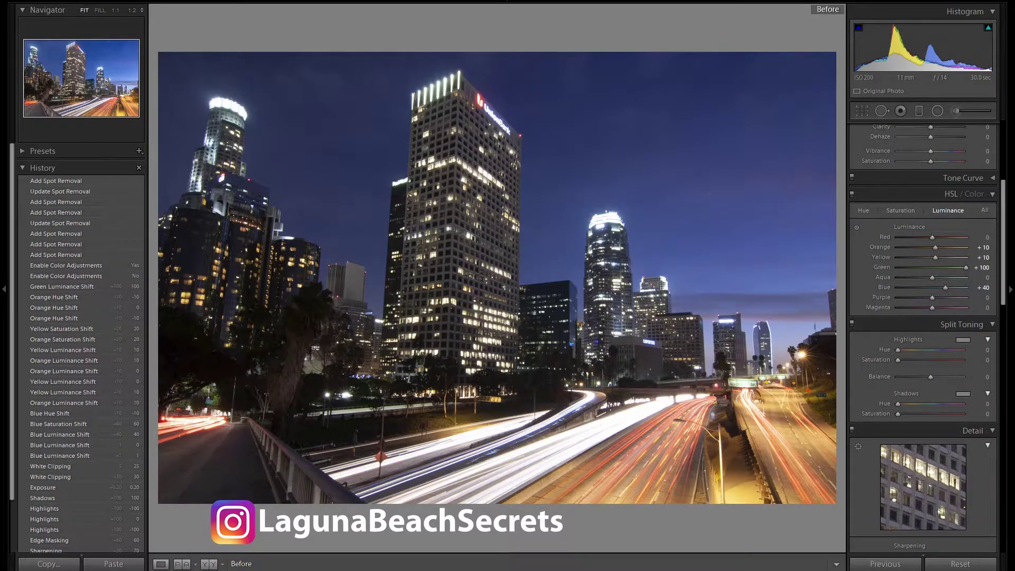
# Leave the Before/After view so the unedited cityscape shows, with empty history and zeroed sliders.
pyautogui.press('\\')
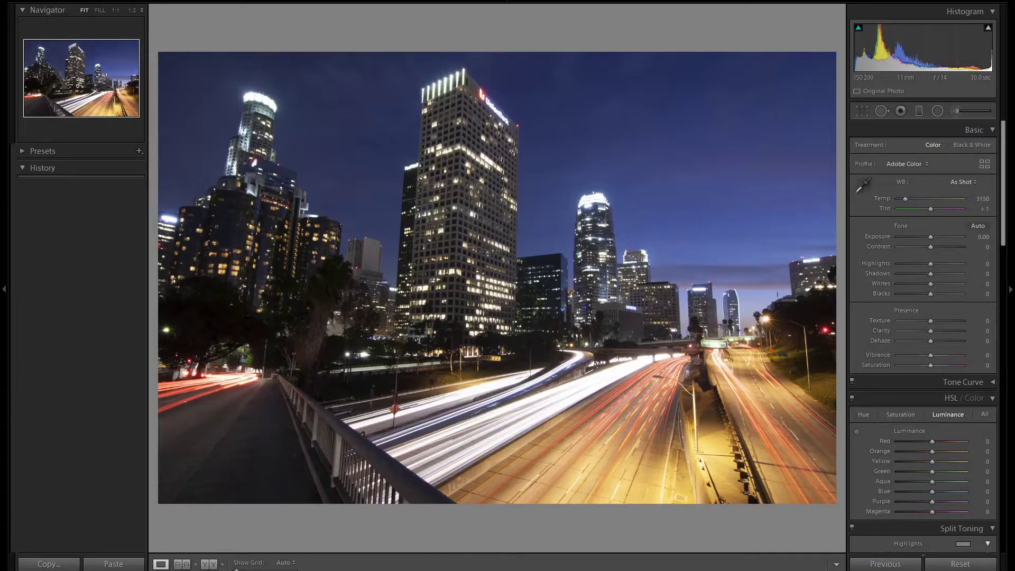
# Turn on Constrain Crop and set the Transform Vertical correction to -15.
pyautogui.scroll(-15, 956, 346)
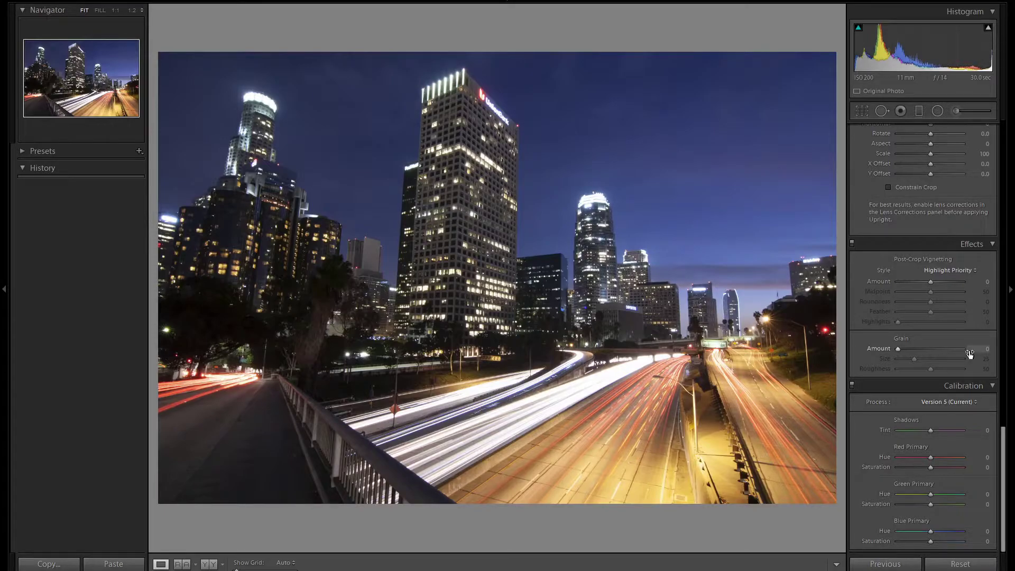
pyautogui.scroll(3, 968, 353)
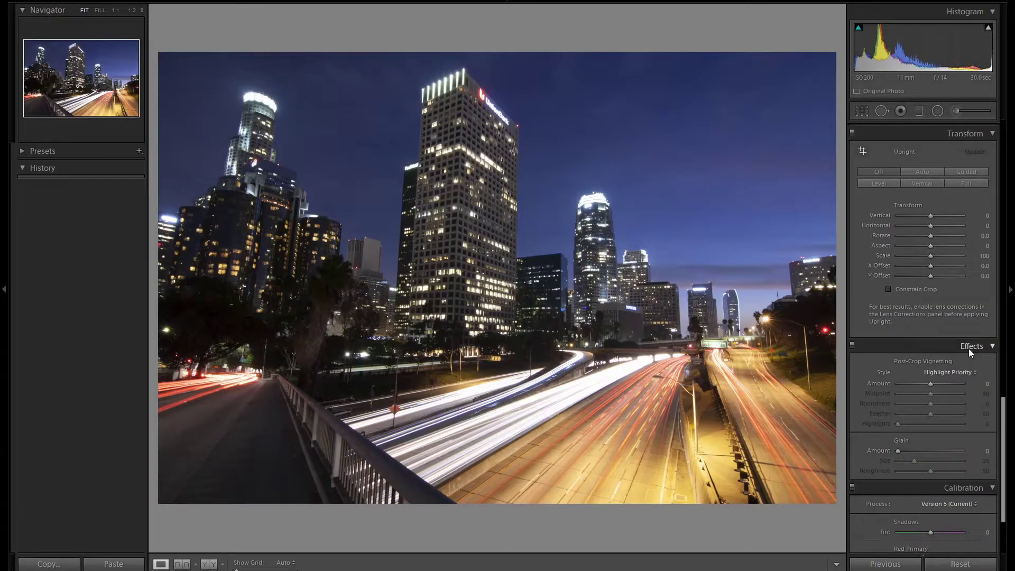
pyautogui.click(930, 294)
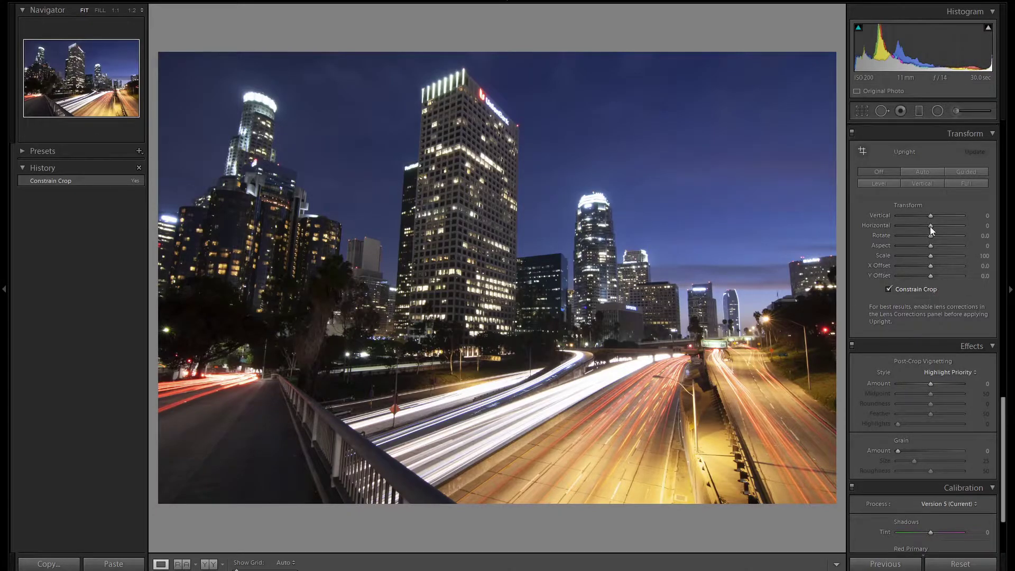
pyautogui.moveTo(930, 216); pyautogui.dragTo(930, 217)
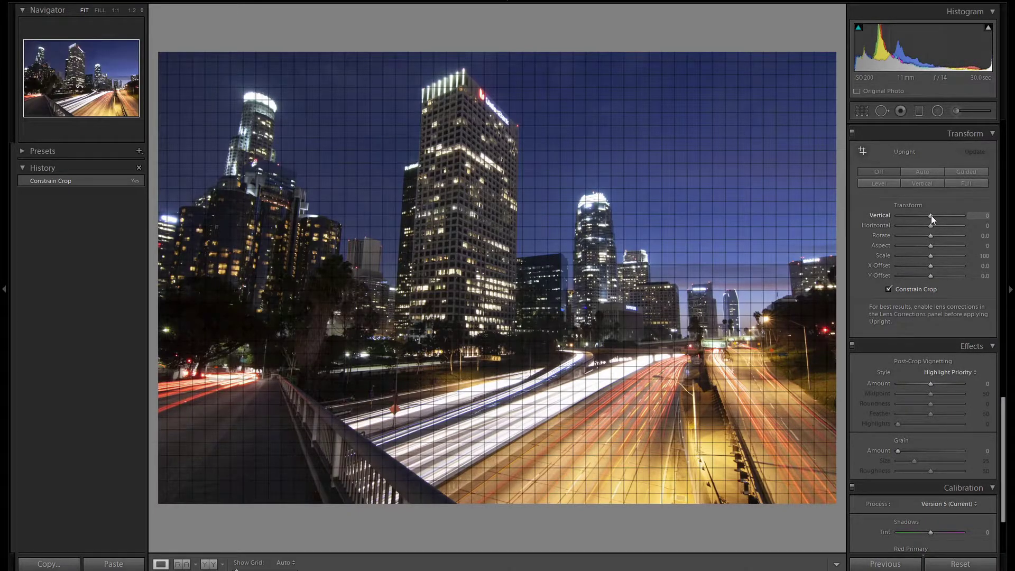
pyautogui.hotkey('shift', 'Down')
pyautogui.hotkey('shift', 'Down')
pyautogui.hotkey('shift', 'Down')
pyautogui.hotkey('shift', 'Down')
pyautogui.hotkey('shift', 'Down')
pyautogui.hotkey('shift', 'Down')
pyautogui.hotkey('shift', 'Down')
pyautogui.hotkey('shift', 'Down')
pyautogui.hotkey('shift', 'Down')
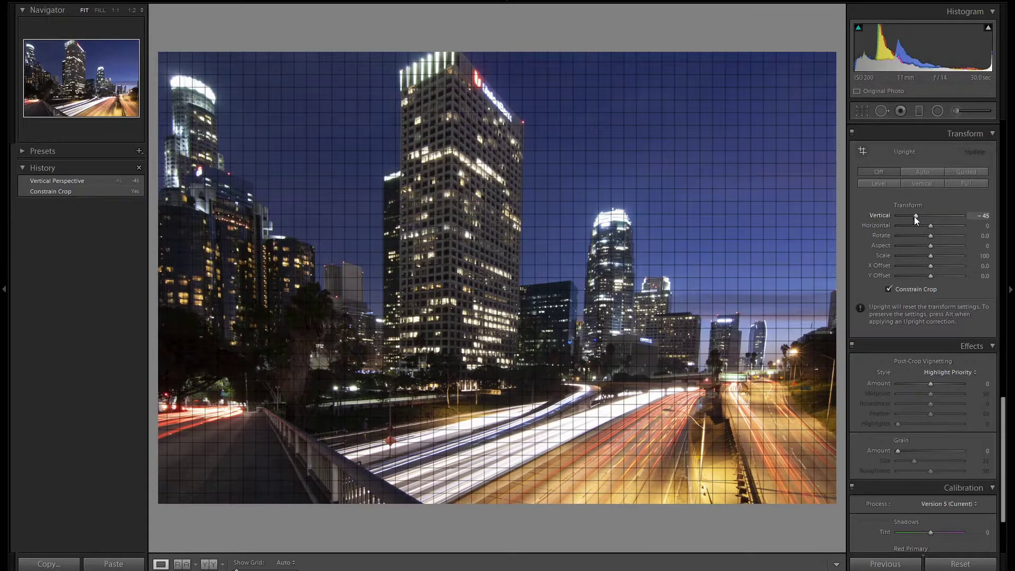
pyautogui.hotkey('shift', 'Up')
pyautogui.hotkey('shift', 'Up')
pyautogui.hotkey('shift', 'Up')
pyautogui.hotkey('shift', 'Up')
pyautogui.hotkey('shift', 'Up')
pyautogui.hotkey('shift', 'Up')
pyautogui.hotkey('shift', 'Up')
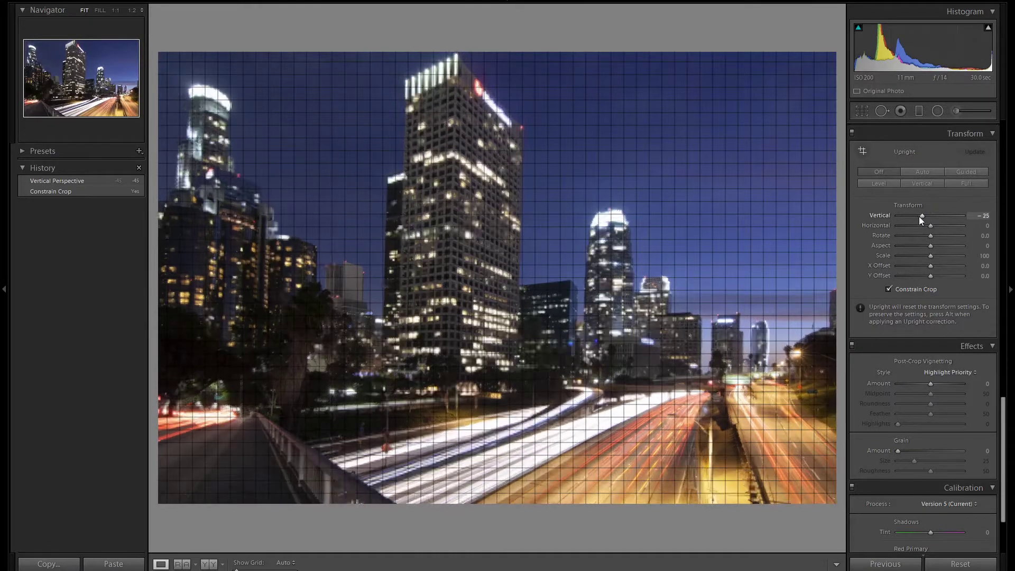
pyautogui.hotkey('shift', 'Down')
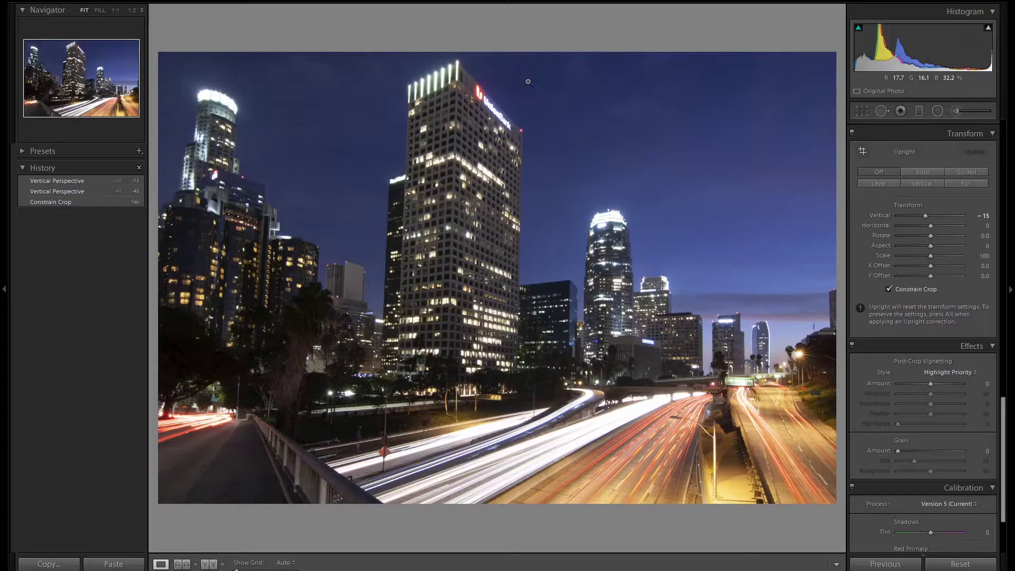
# Enable Remove Chromatic Aberration and the Tokina lens profile corrections.
pyautogui.scroll(5, 905, 261)
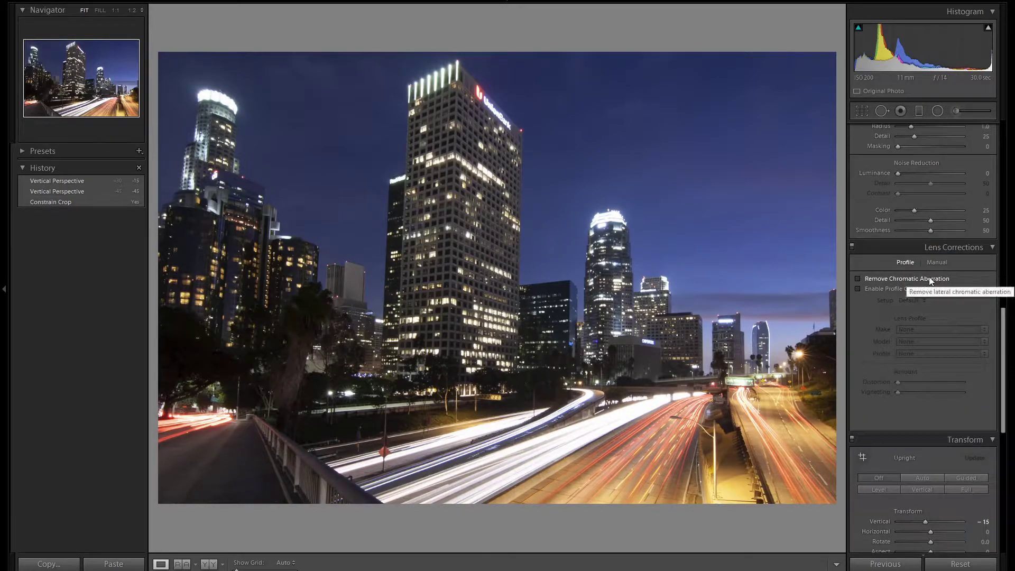
pyautogui.click(929, 279)
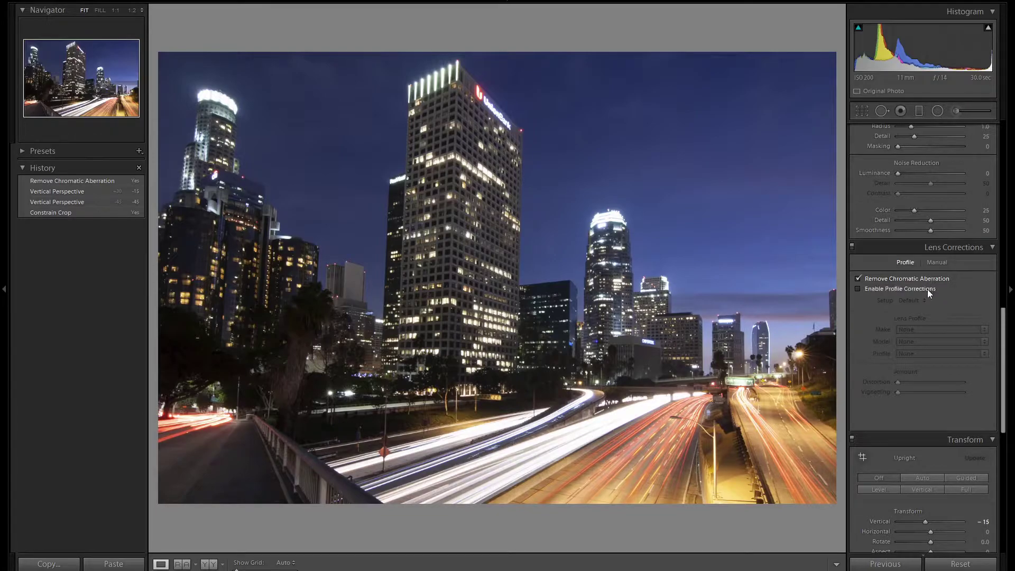
pyautogui.click(930, 290)
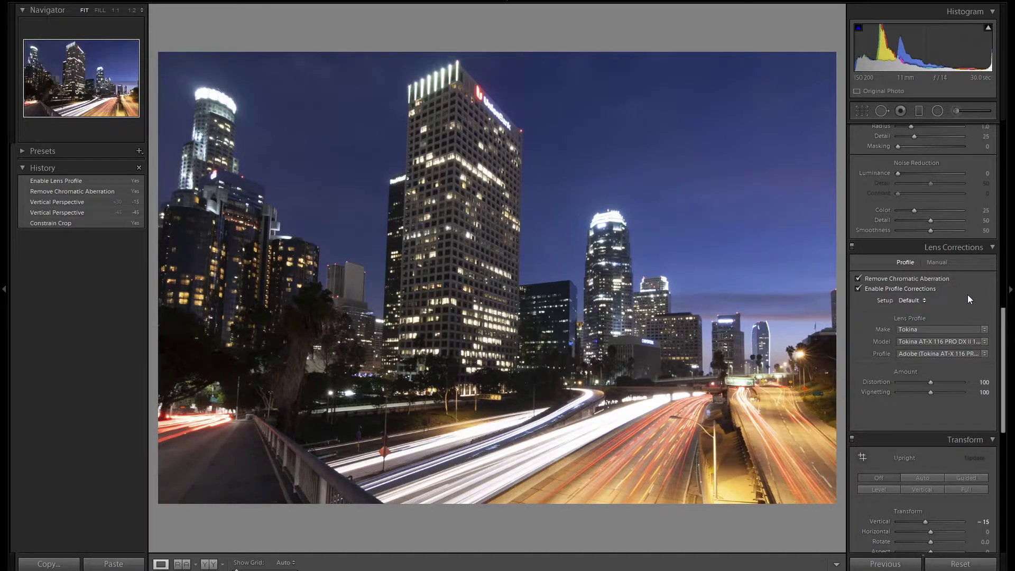
# Set sharpening Amount to 70 and edge Masking to 60 in the Detail panel.
pyautogui.scroll(3, 969, 295)
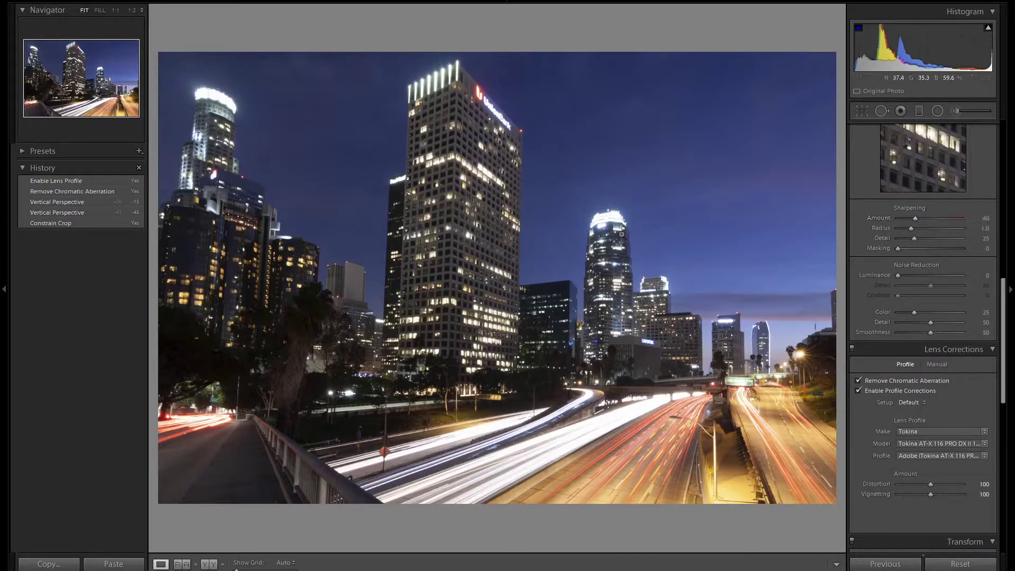
pyautogui.click(976, 219)
pyautogui.write('70')
pyautogui.press('Return')
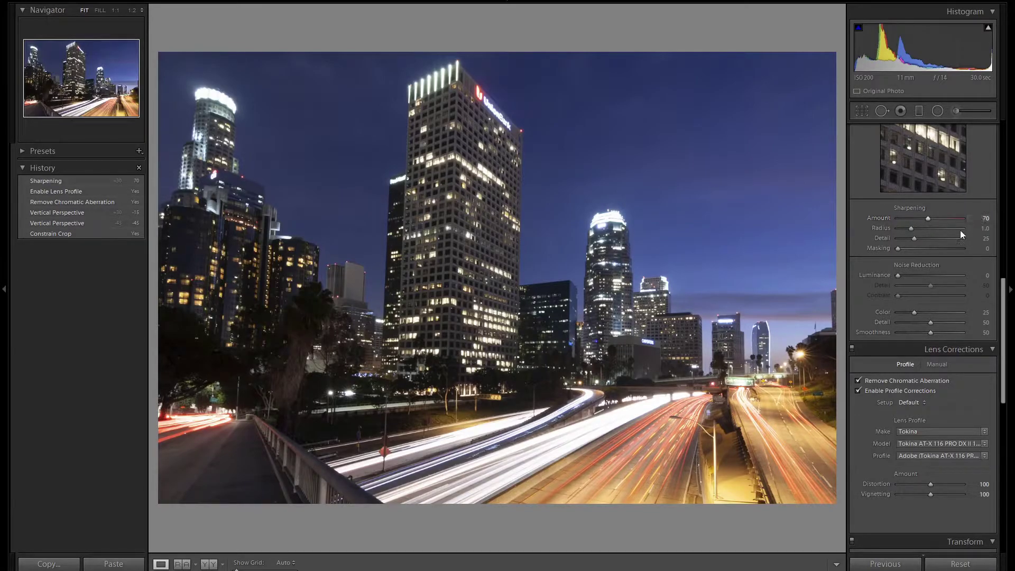
pyautogui.keyDown('alt'); pyautogui.click(897, 249); pyautogui.keyUp('alt')
pyautogui.moveTo(897, 250); pyautogui.dragTo(897, 249)
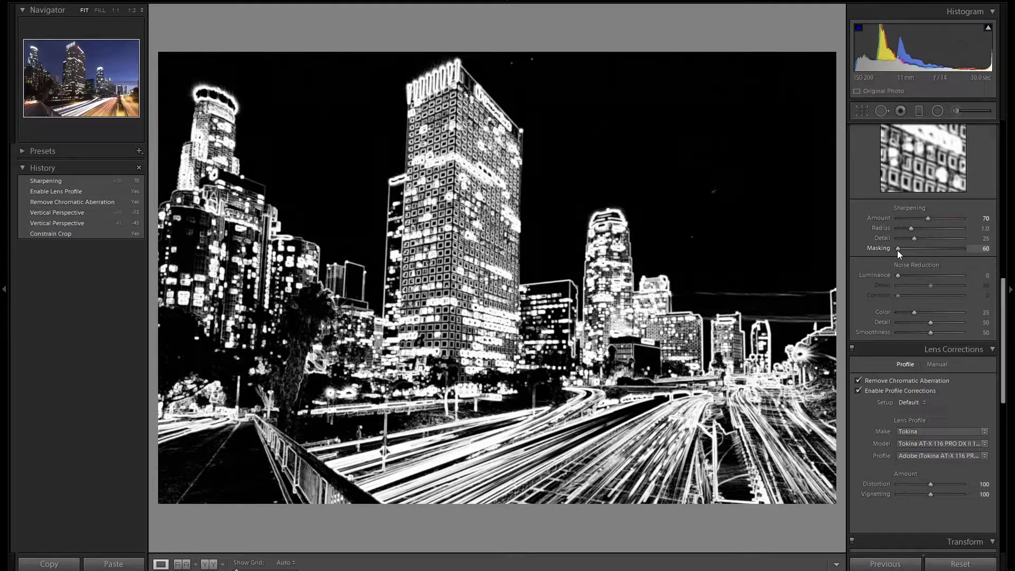
pyautogui.moveTo(896, 249); pyautogui.dragTo(897, 250)
pyautogui.scroll(5, 966, 258)
pyautogui.scroll(3, 966, 259)
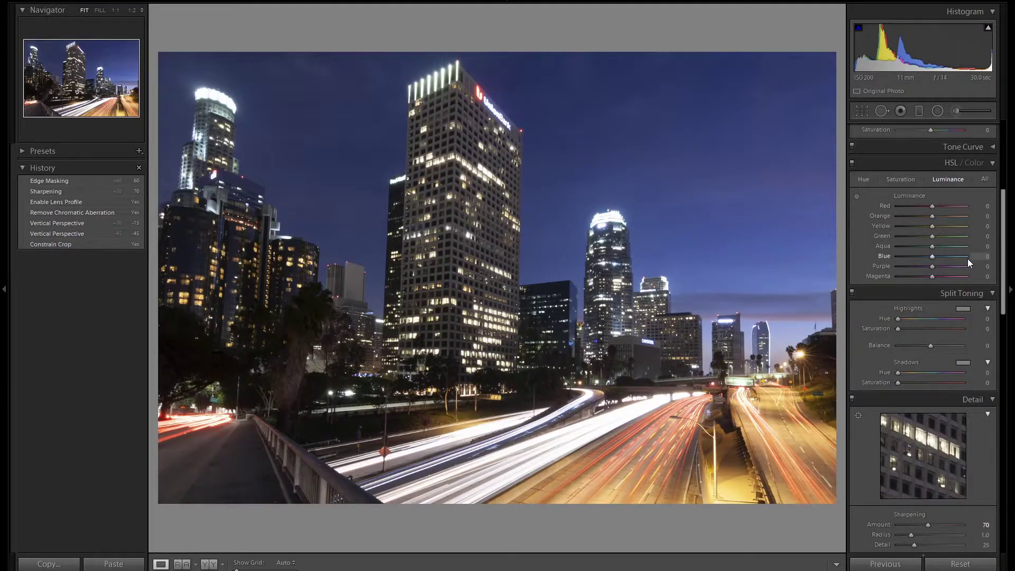
# Set Highlights -100, Shadows +100, Exposure +0.20 and Whites +25 in the Basic panel.
pyautogui.scroll(5, 968, 260)
pyautogui.moveTo(967, 258)
pyautogui.mouseDown()
pyautogui.moveTo(926, 251)
pyautogui.moveTo(899, 262)
pyautogui.moveTo(965, 273)
pyautogui.mouseUp()
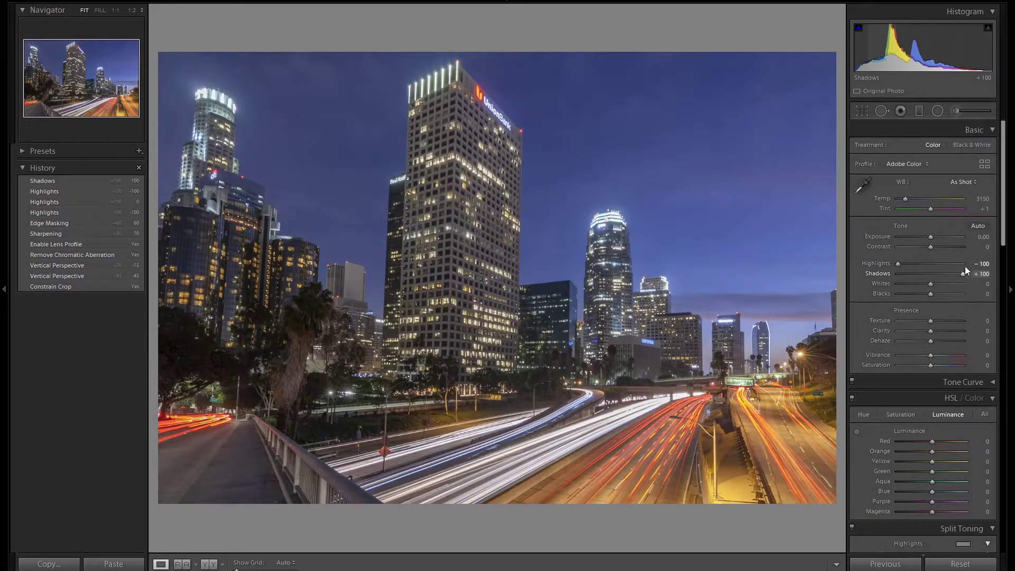
pyautogui.moveTo(930, 237); pyautogui.dragTo(931, 237)
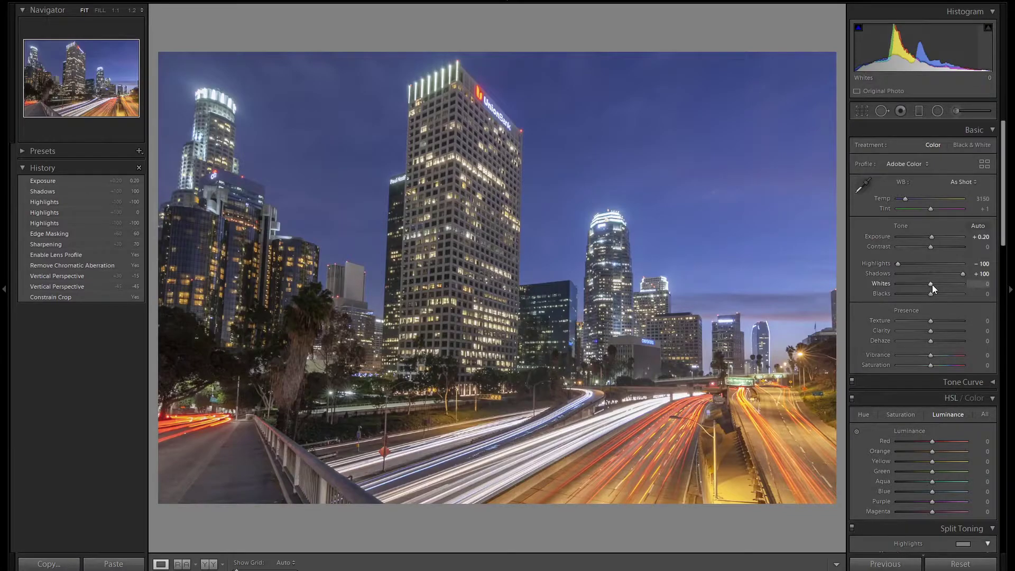
pyautogui.press('Up')
pyautogui.press('Up')
pyautogui.press('Up')
pyautogui.press('Up')
pyautogui.press('Up')
pyautogui.press('Up')
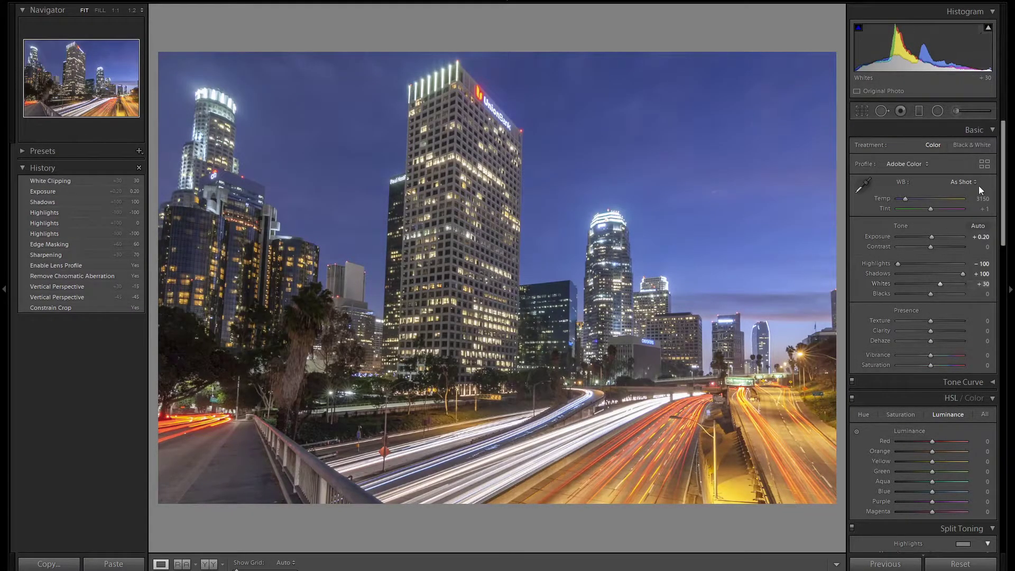
pyautogui.press('Down')
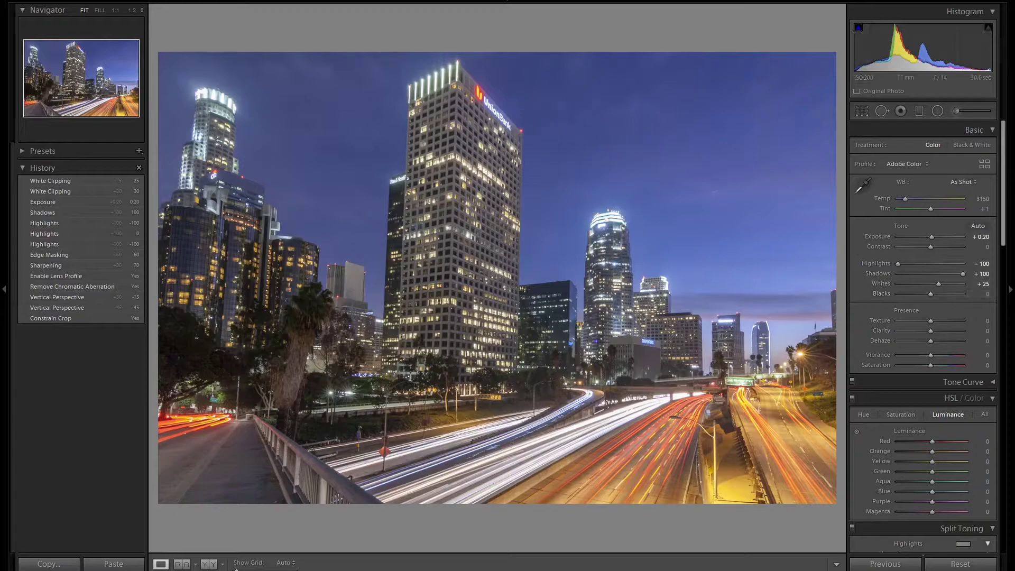
# Raise the HSL Blue luminance to +40 to lighten the sky.
pyautogui.scroll(-4, 957, 243)
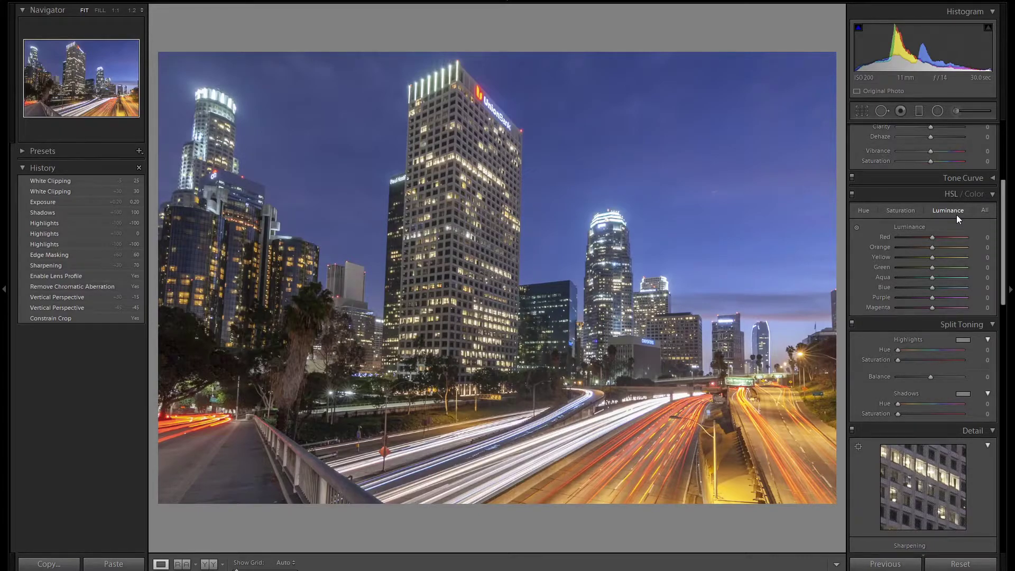
pyautogui.click(935, 287)
pyautogui.doubleClick(934, 287)
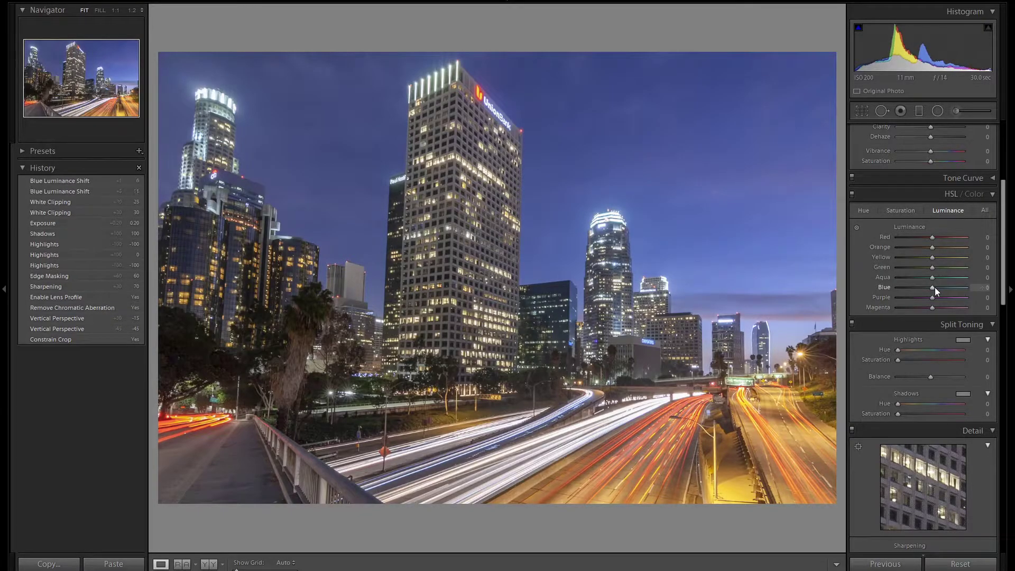
pyautogui.scroll(6, 934, 287)
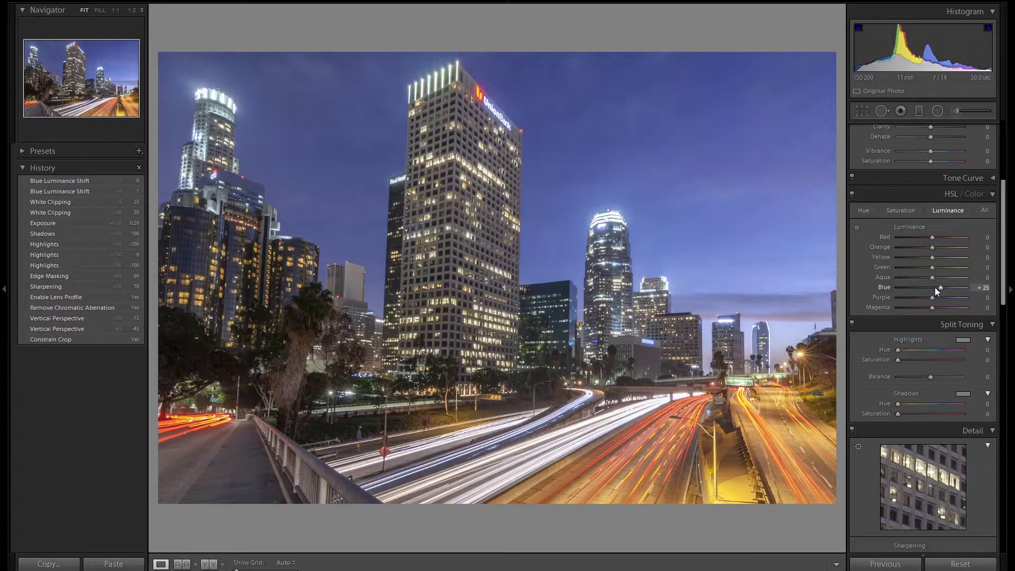
pyautogui.scroll(1, 934, 287)
pyautogui.scroll(1, 934, 287)
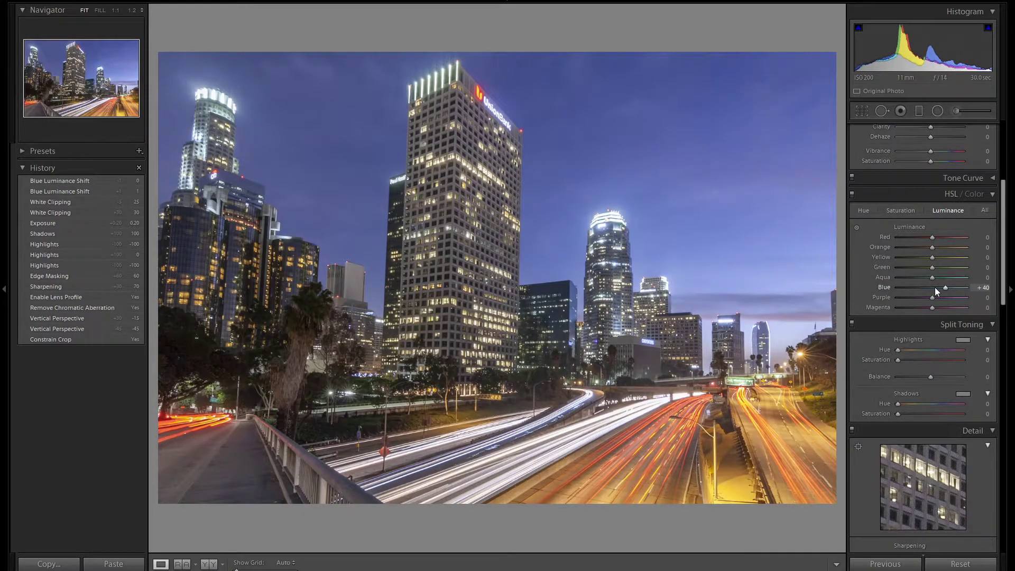
# Raise Blue saturation to +60 in the HSL Saturation tab.
pyautogui.click(901, 210)
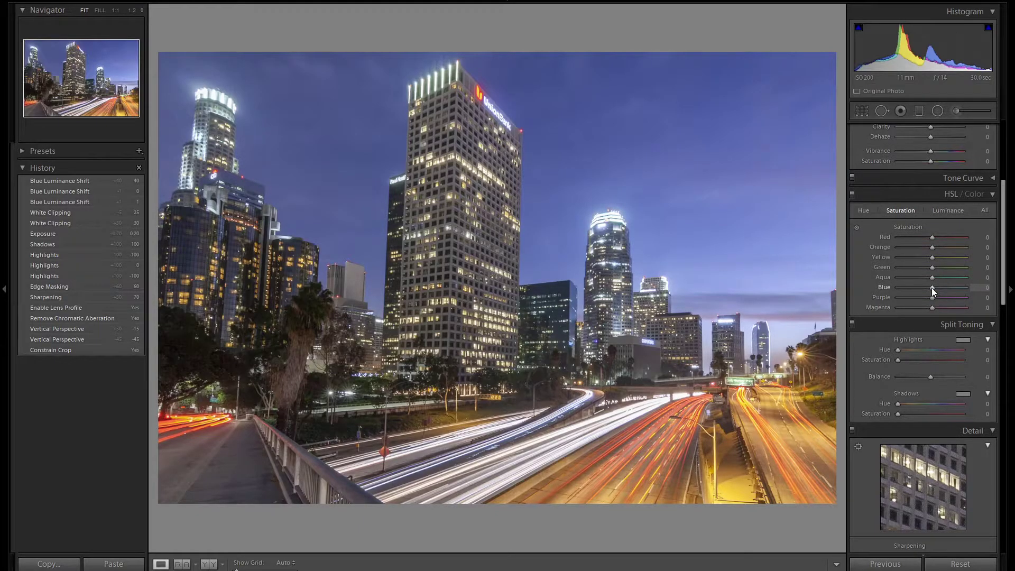
pyautogui.hotkey('shift', 'Up')
pyautogui.hotkey('shift', 'Up')
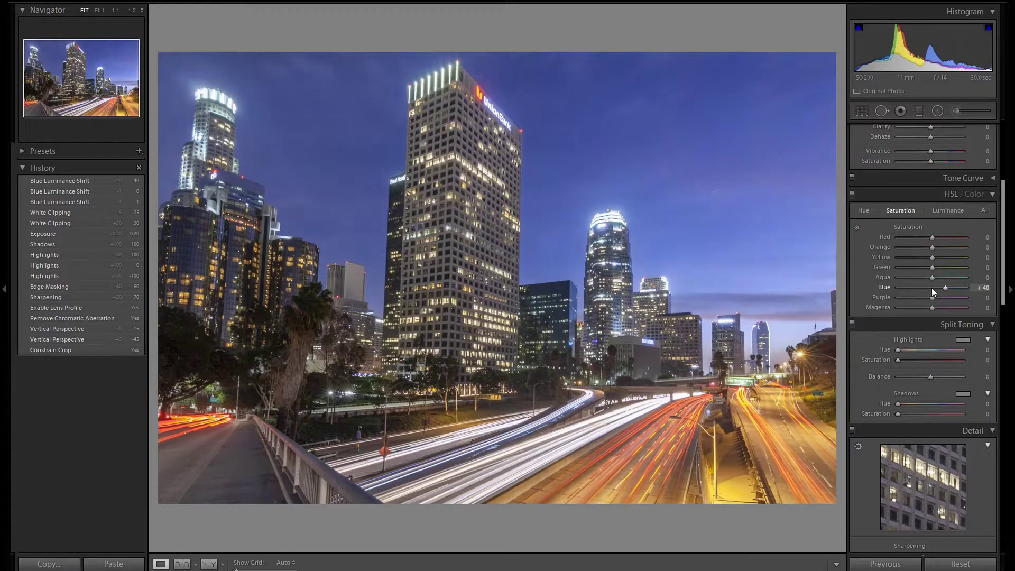
pyautogui.hotkey('shift', 'Up')
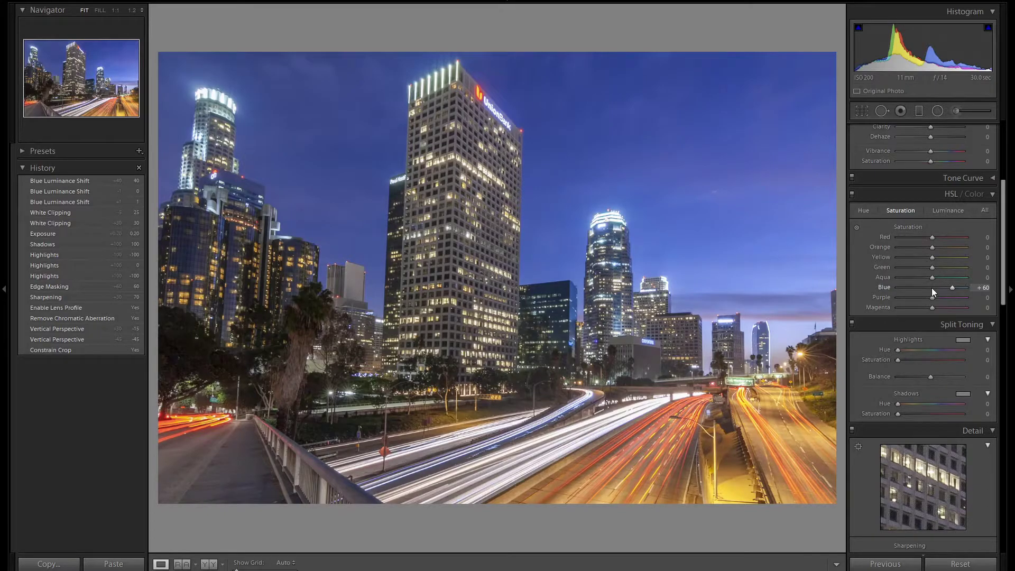
# Set the Blue hue to -10 in the HSL Hue tab.
pyautogui.click(863, 212)
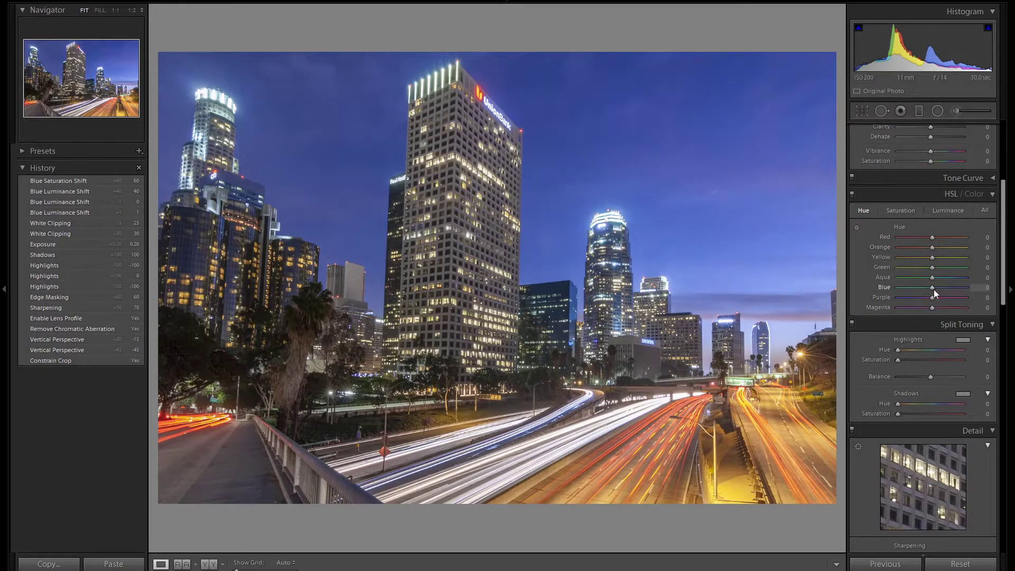
pyautogui.scroll(-1, 933, 289)
pyautogui.scroll(10, 933, 289)
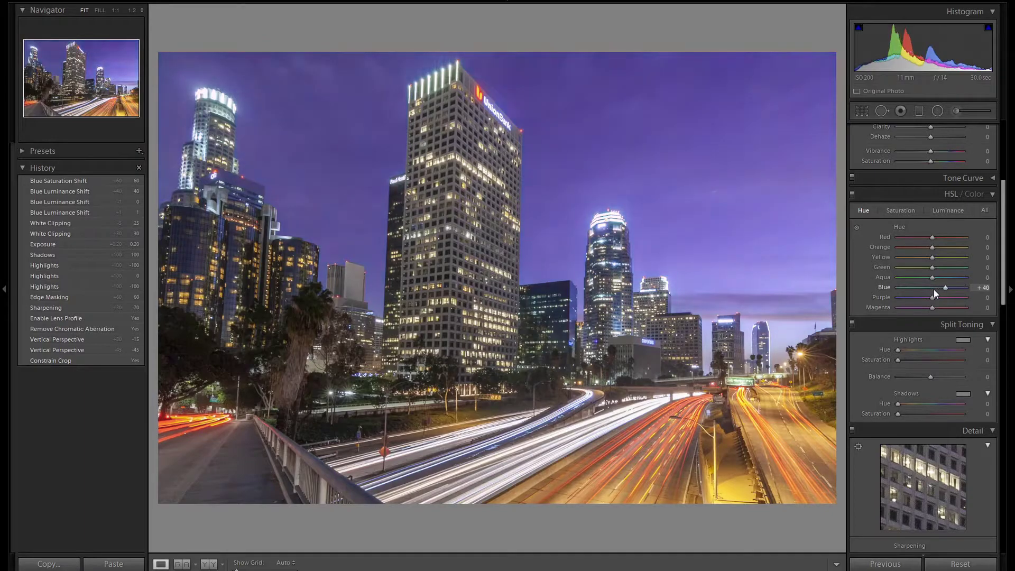
pyautogui.scroll(-20, 933, 290)
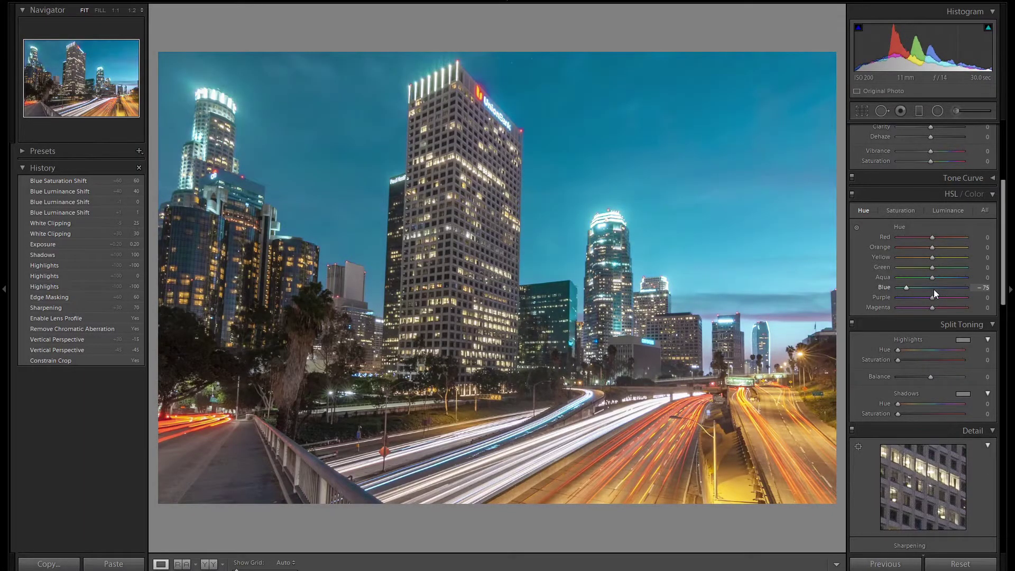
pyautogui.scroll(11, 933, 290)
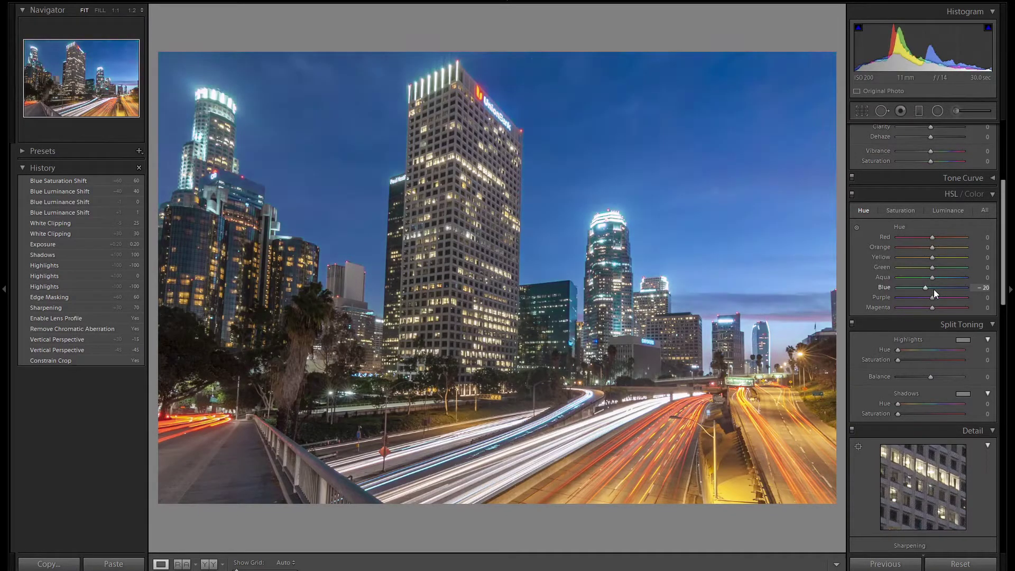
pyautogui.scroll(2, 934, 290)
# Raise Orange and Yellow luminance to +10.
pyautogui.click(950, 210)
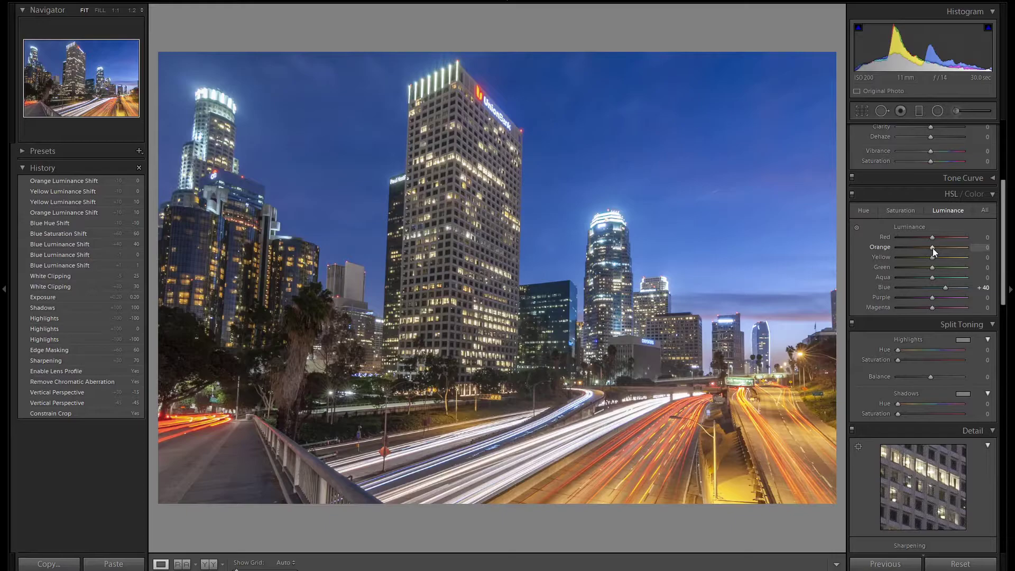
pyautogui.press('Up')
pyautogui.moveTo(932, 258); pyautogui.dragTo(935, 258)
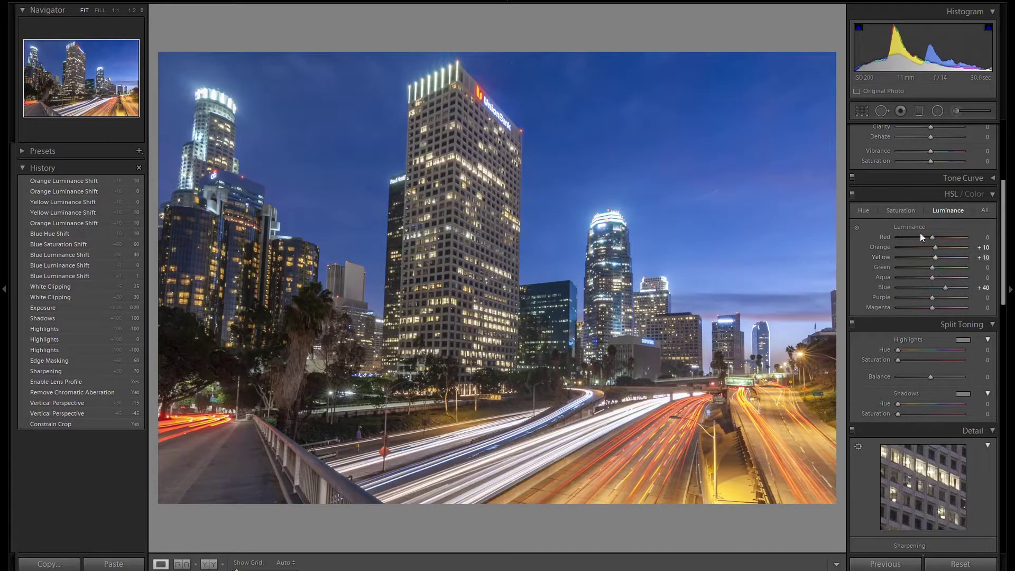
# Boost Orange and Yellow saturation to +20.
pyautogui.click(901, 210)
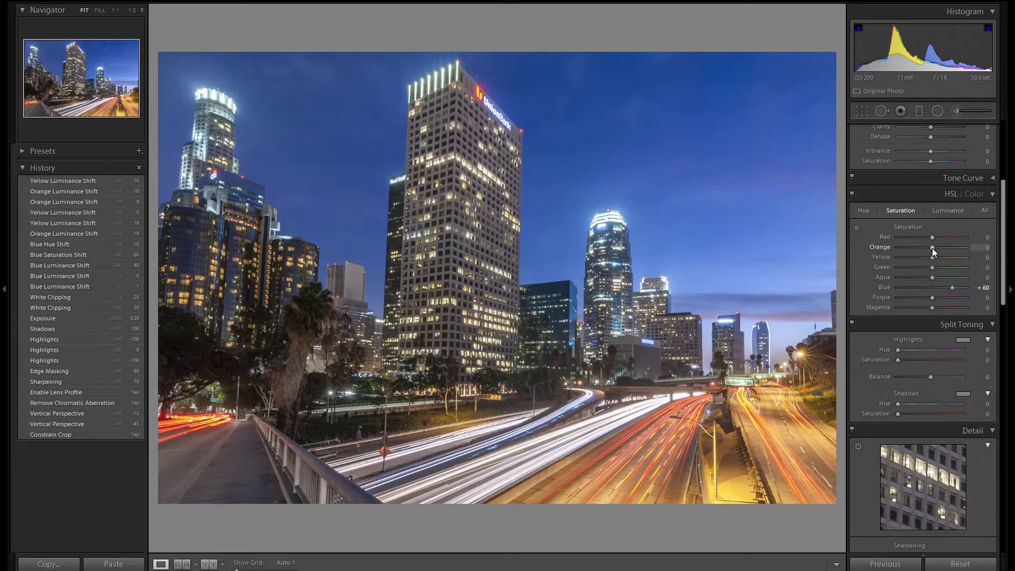
pyautogui.moveTo(931, 248); pyautogui.dragTo(936, 249)
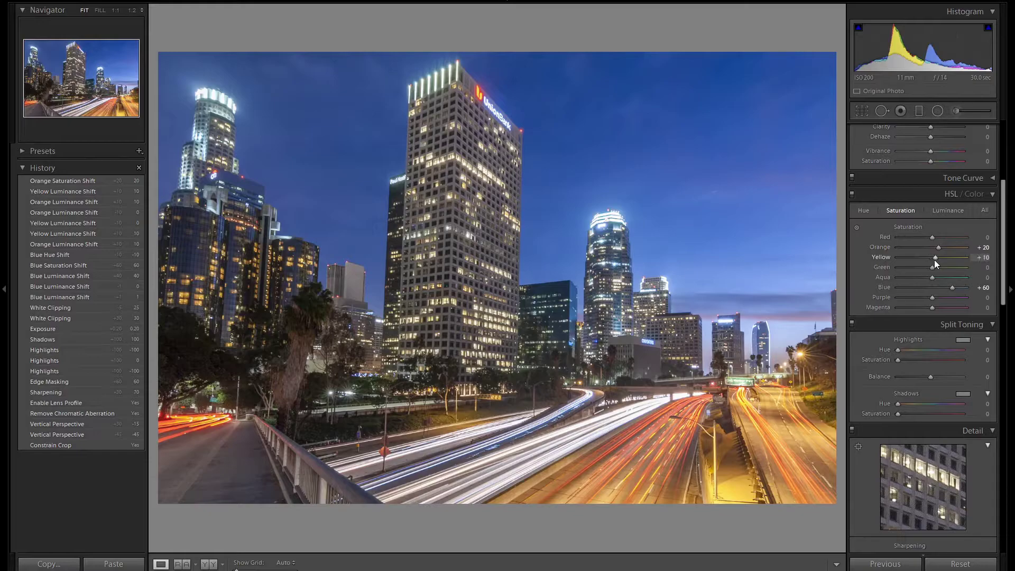
pyautogui.moveTo(934, 259); pyautogui.dragTo(934, 259)
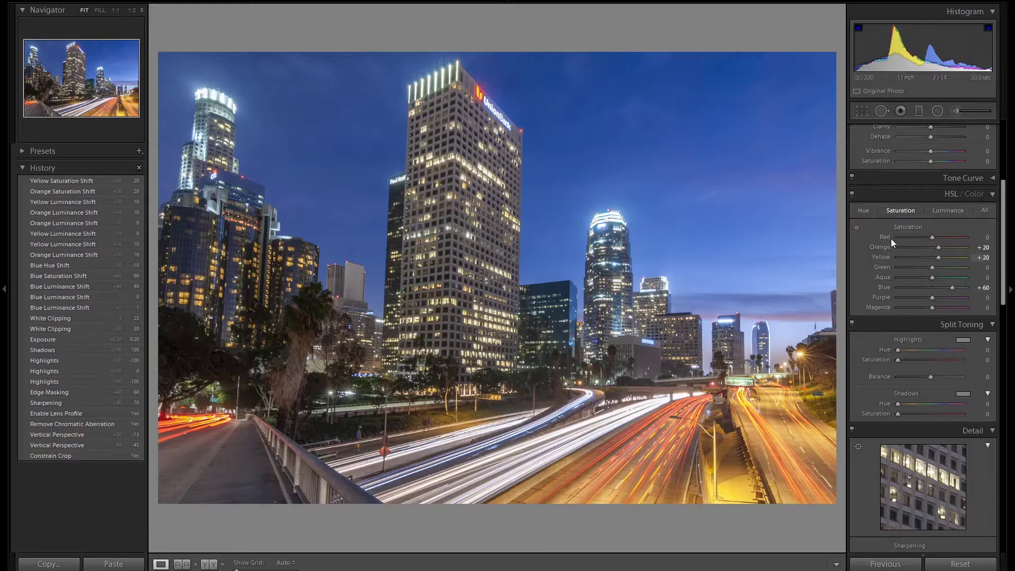
# Shift the HSL Orange hue to -10 so the lights lean redder.
pyautogui.click(864, 210)
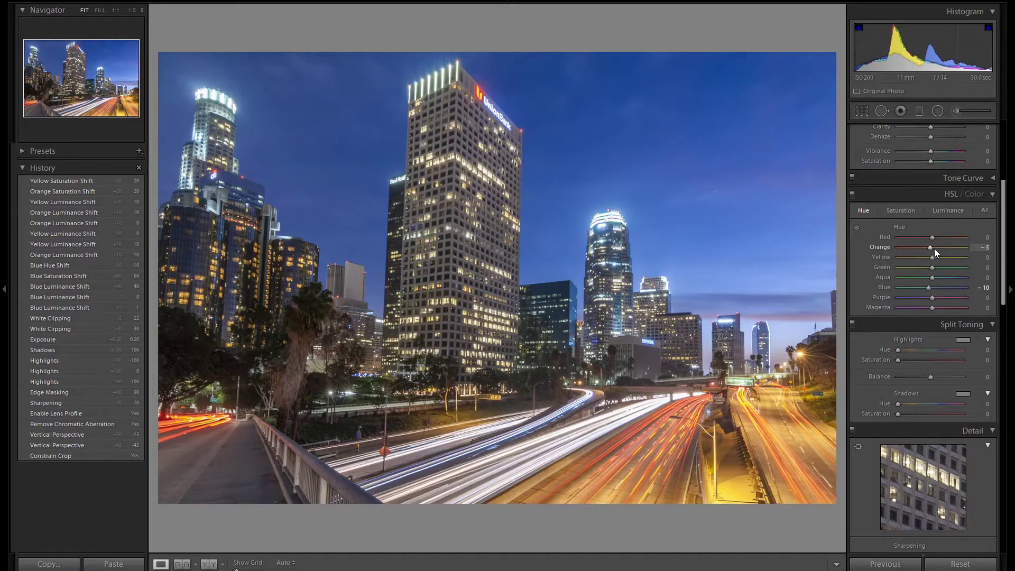
pyautogui.moveTo(934, 248); pyautogui.dragTo(929, 251)
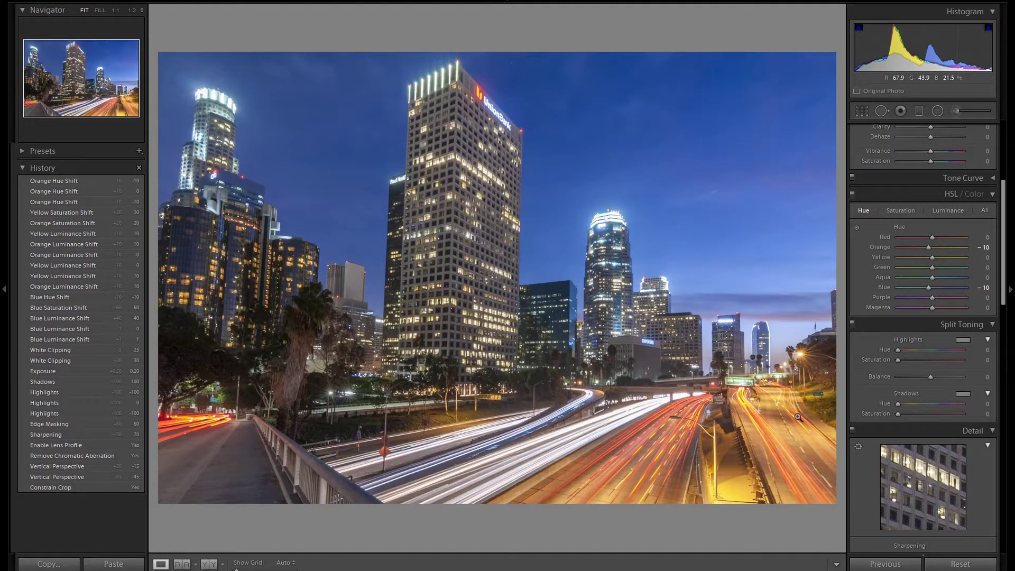
# Zoom 1:1 on the walkway trees and raise Green luminance to +100.
pyautogui.click(254, 399)
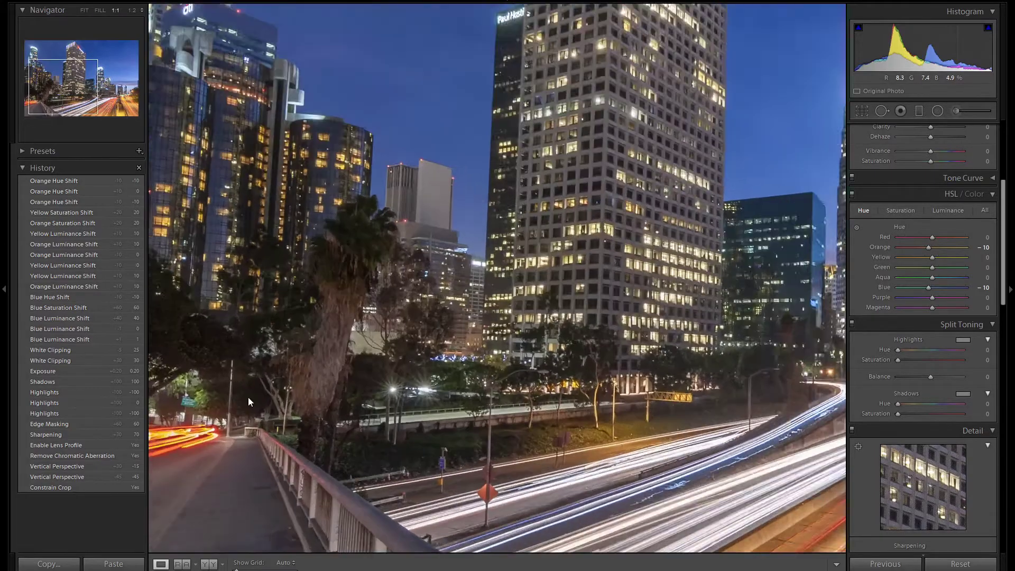
pyautogui.moveTo(295, 399); pyautogui.dragTo(429, 369)
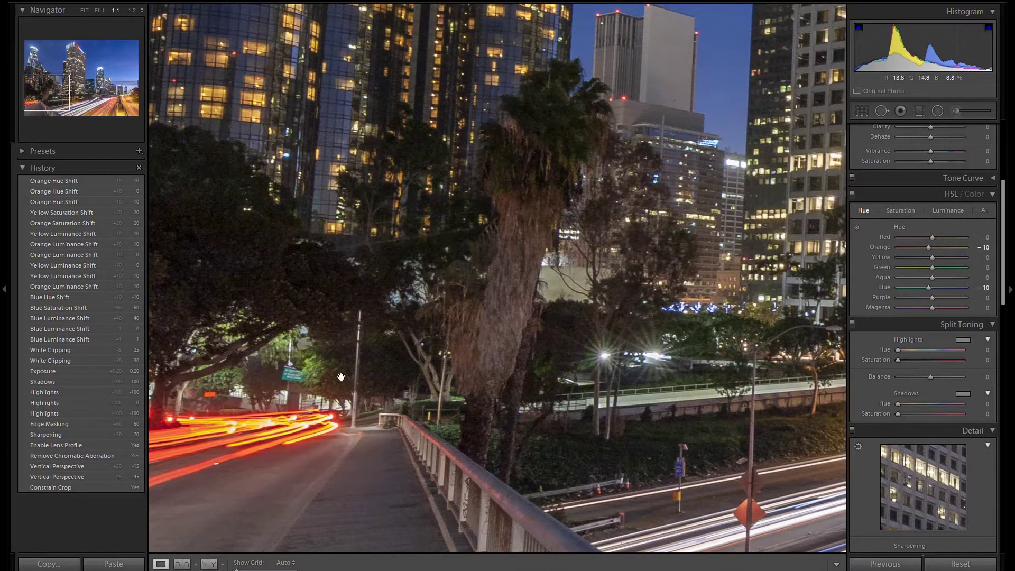
pyautogui.click(951, 210)
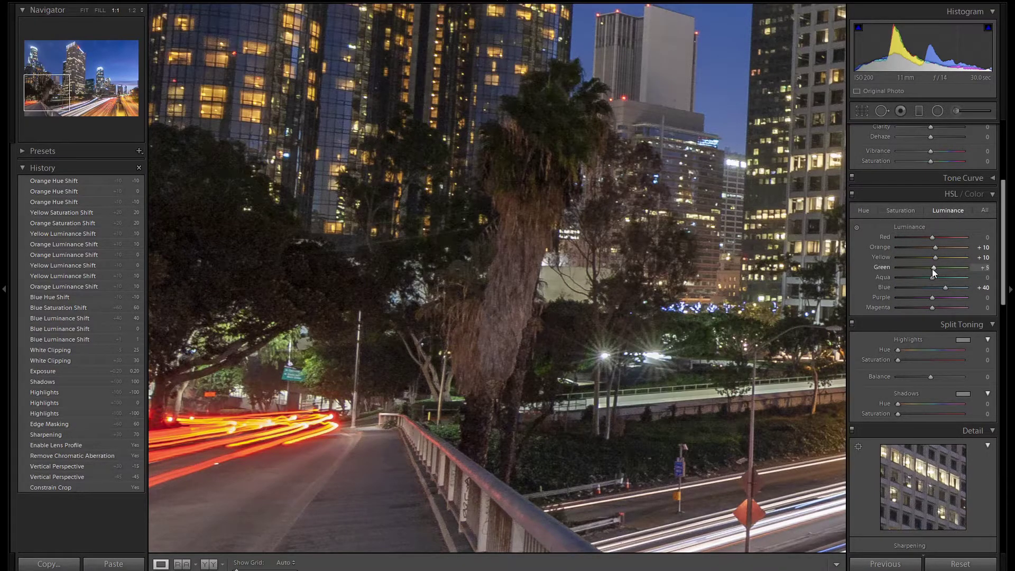
pyautogui.press('Up')
pyautogui.press('Up')
pyautogui.press('Up')
pyautogui.press('Up')
pyautogui.press('Up')
pyautogui.press('Up')
pyautogui.press('Up')
pyautogui.press('Up')
pyautogui.press('Up')
pyautogui.press('Up')
pyautogui.press('Up')
pyautogui.press('Up')
pyautogui.press('Up')
pyautogui.press('Up')
pyautogui.press('Up')
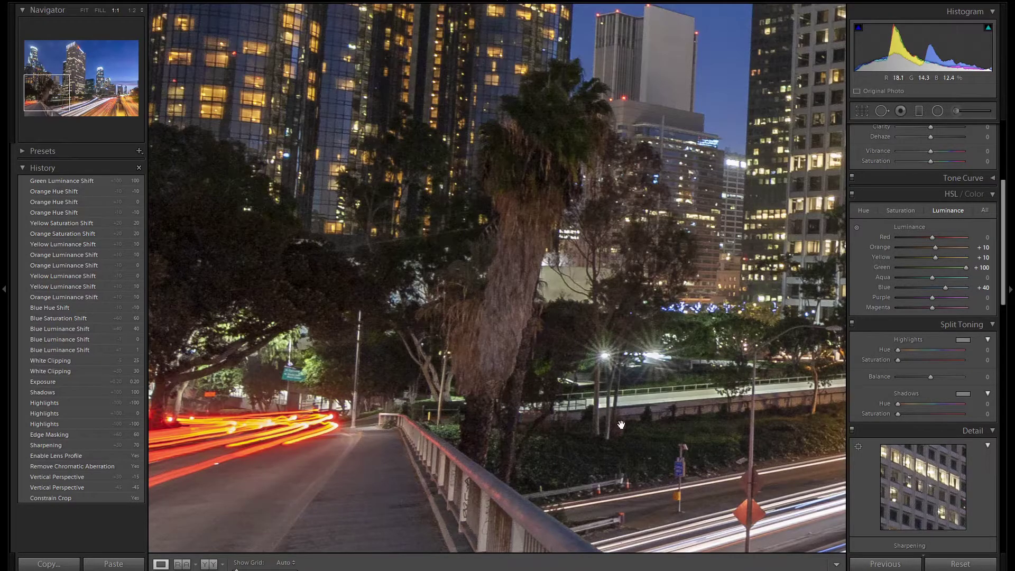
pyautogui.click(622, 377)
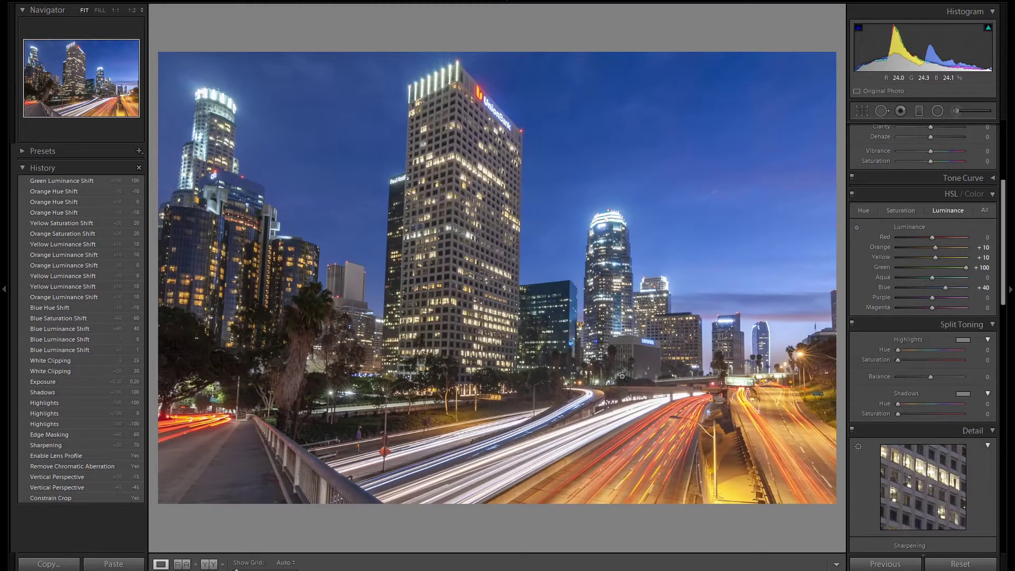
pyautogui.click(851, 195)
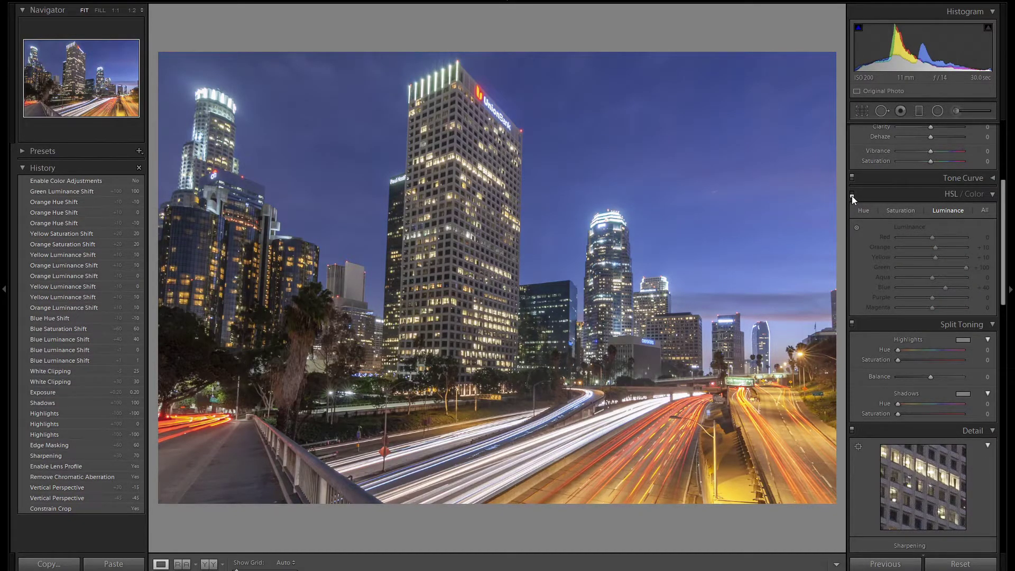
pyautogui.click(851, 195)
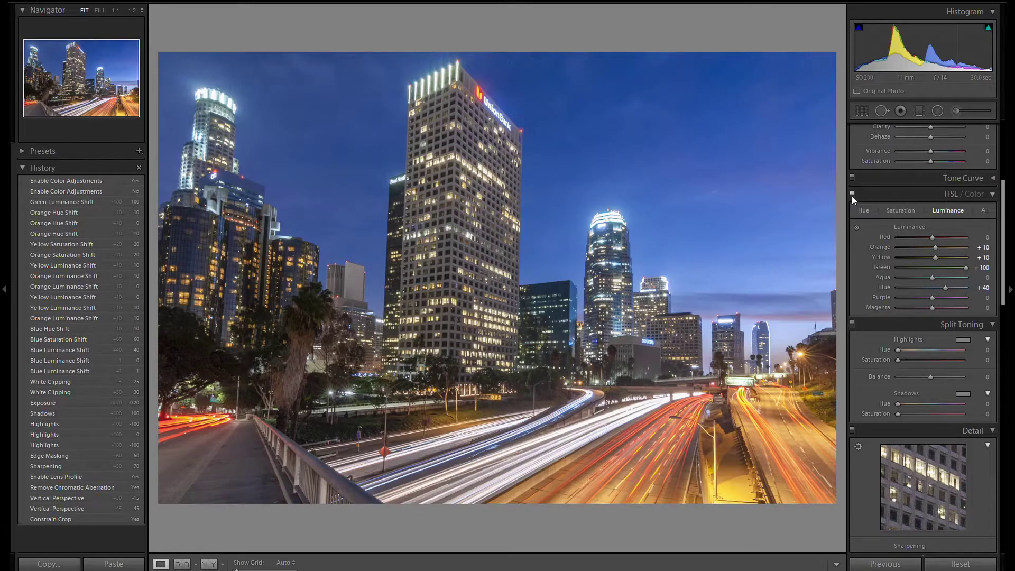
# With Visualize Spots on, heal two dust spots above the central tower and one in the right sky.
pyautogui.click(882, 110)
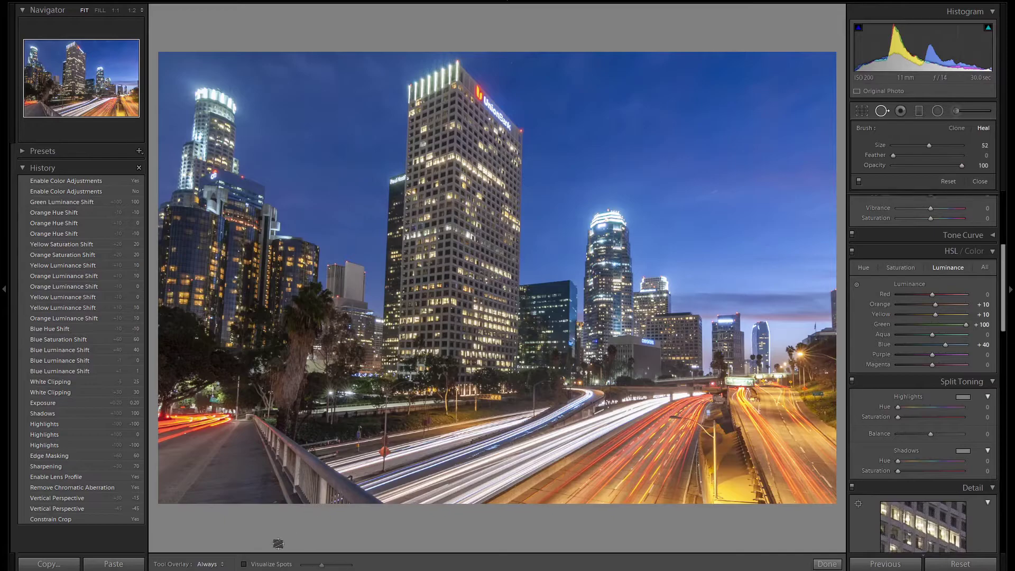
pyautogui.click(283, 564)
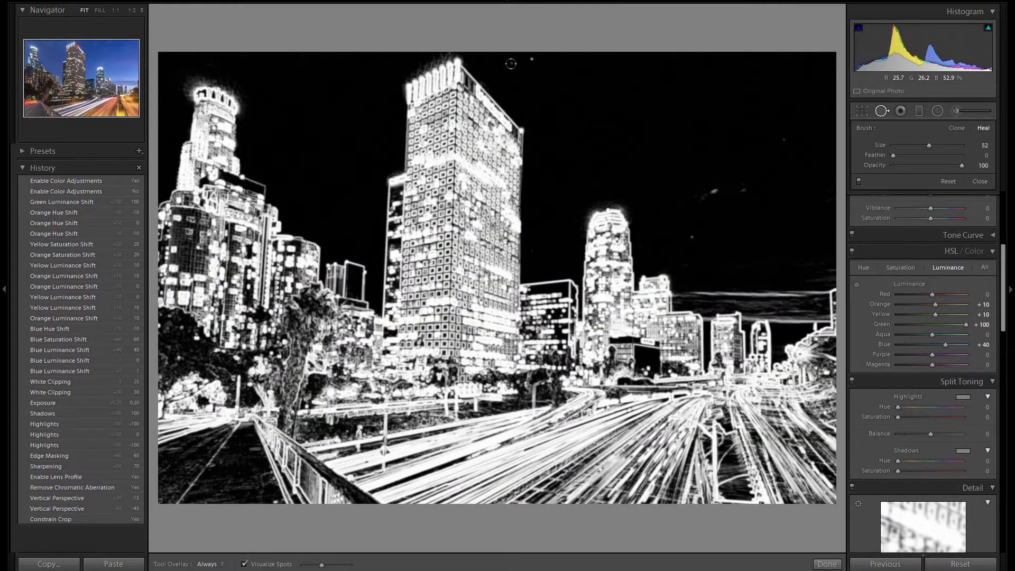
pyautogui.click(511, 62)
pyautogui.click(530, 62)
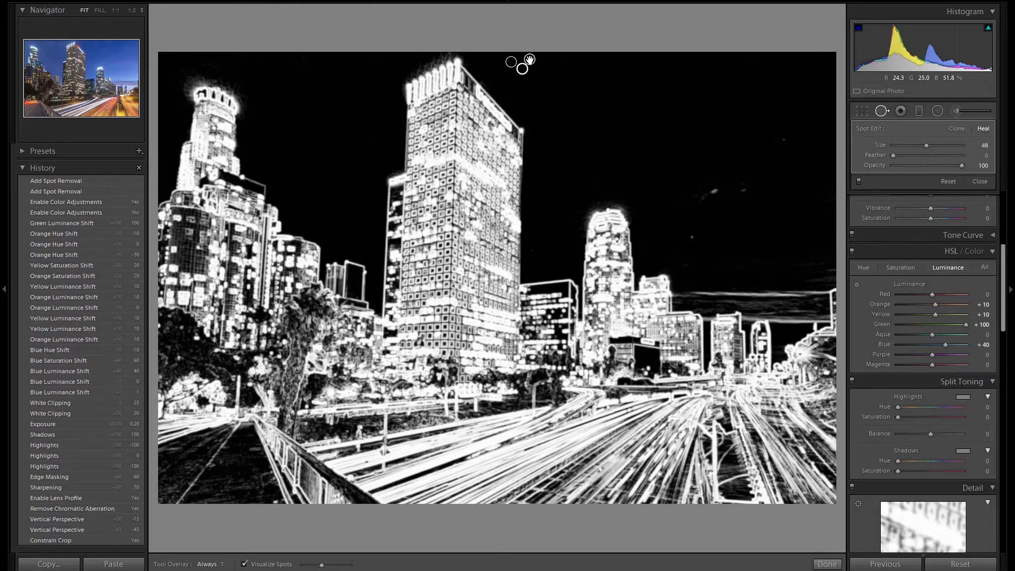
pyautogui.click(745, 192)
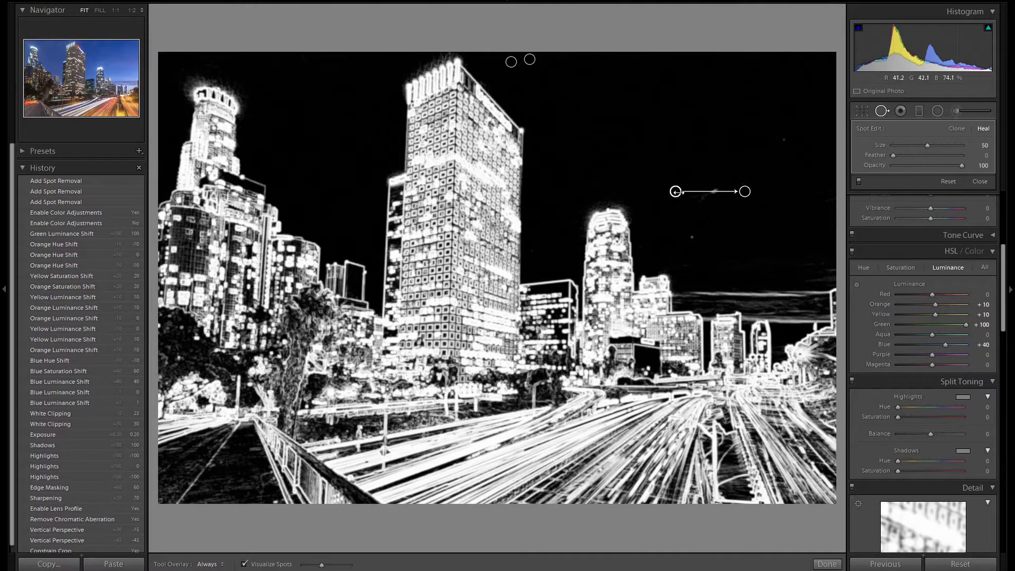
pyautogui.press('Delete')
pyautogui.moveTo(761, 191); pyautogui.dragTo(761, 191)
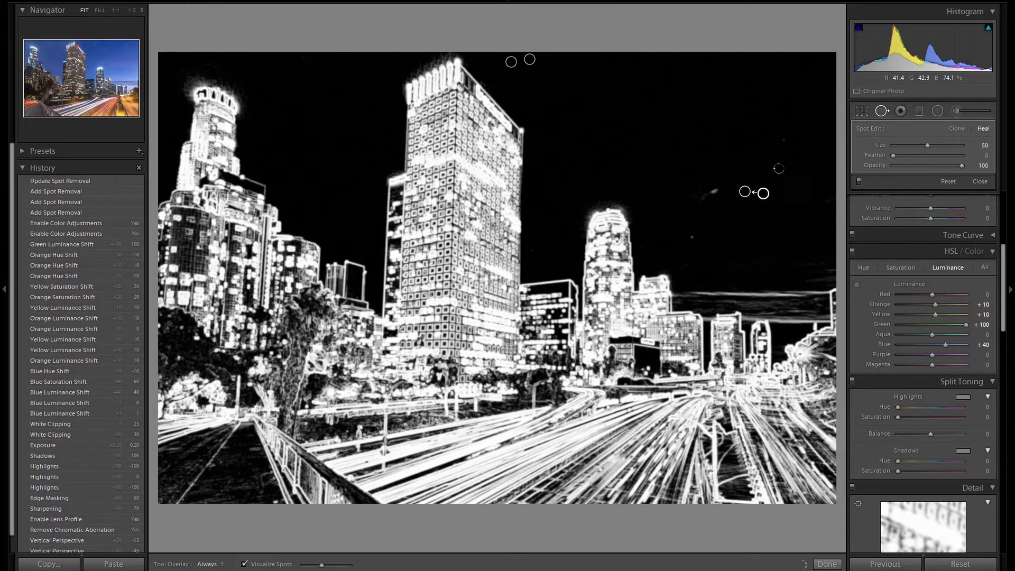
# Heal the remaining sky spots and bright streak, then close Spot Removal.
pyautogui.click(783, 140)
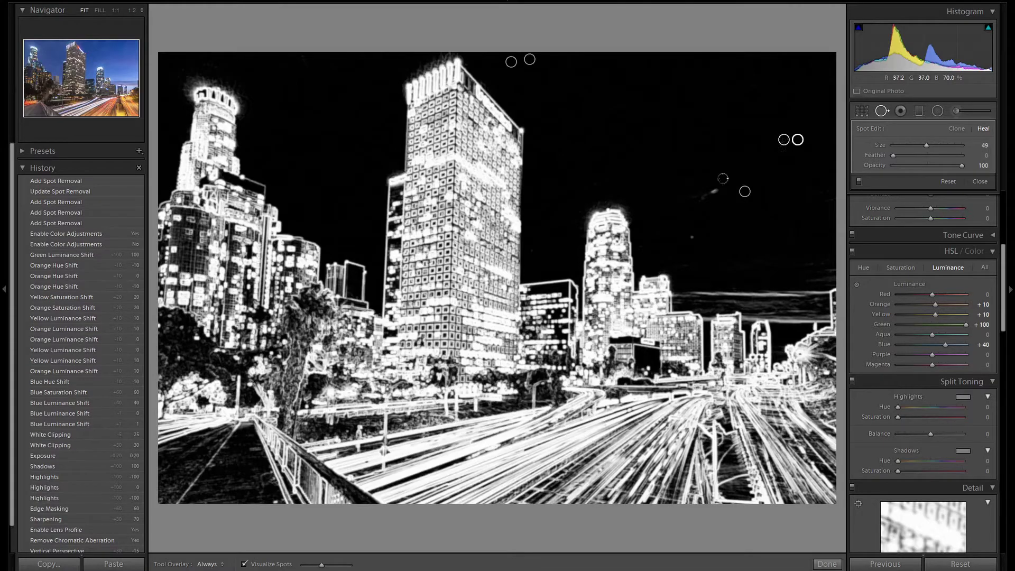
pyautogui.moveTo(717, 190)
pyautogui.mouseDown()
pyautogui.moveTo(706, 200)
pyautogui.moveTo(676, 192)
pyautogui.moveTo(687, 192)
pyautogui.mouseUp()
pyautogui.click(694, 236)
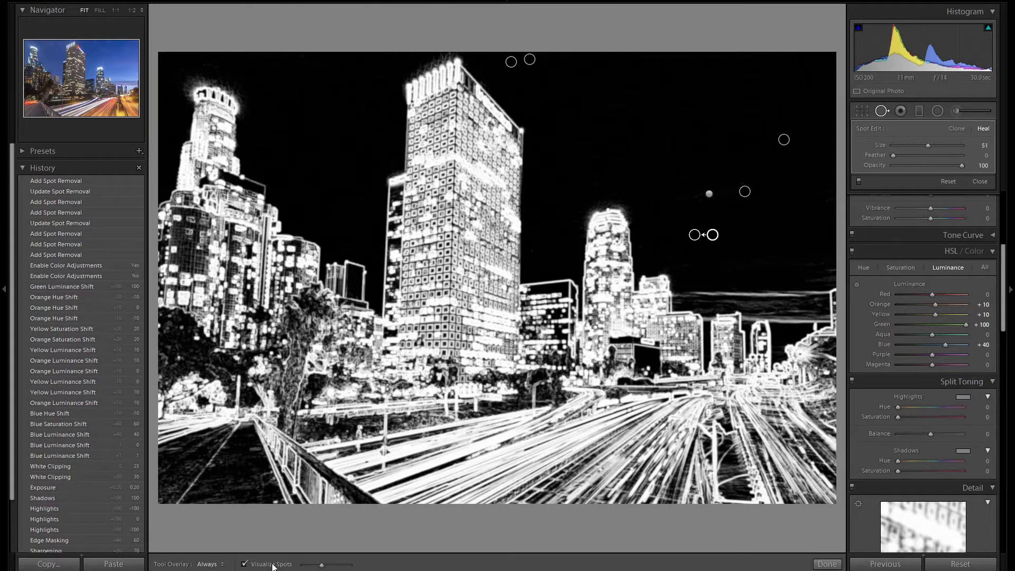
pyautogui.press('t')
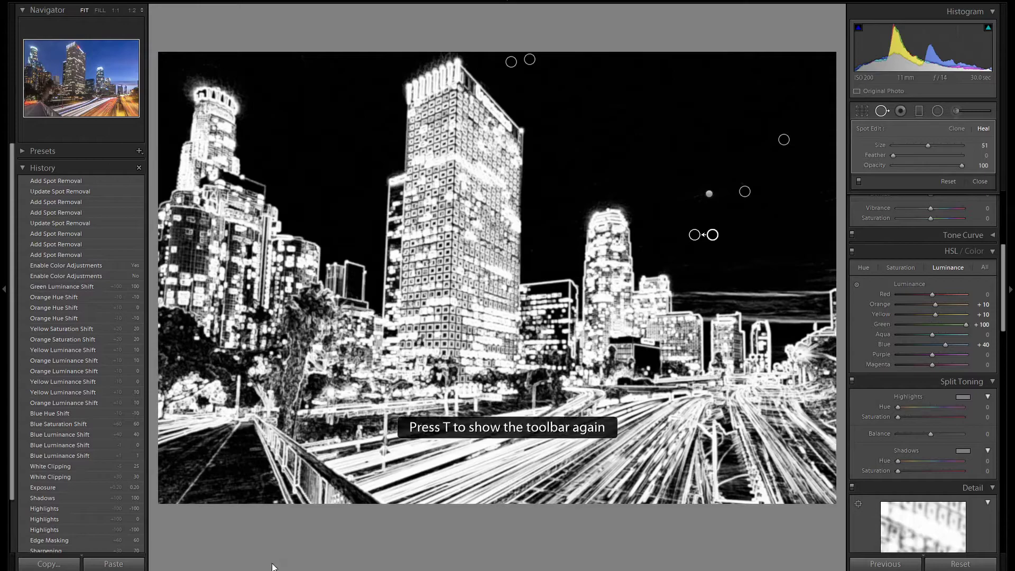
pyautogui.press('t')
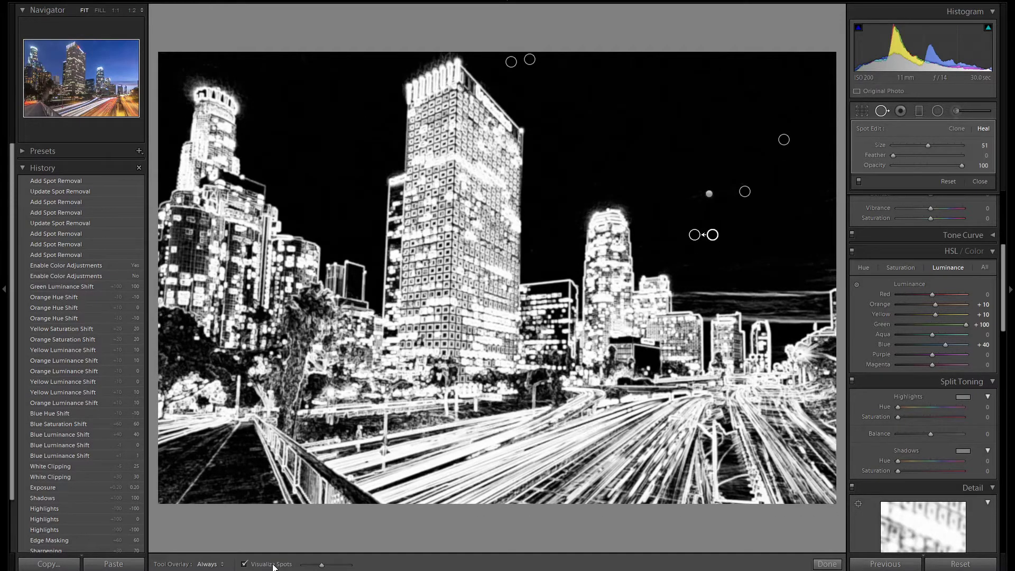
pyautogui.click(882, 111)
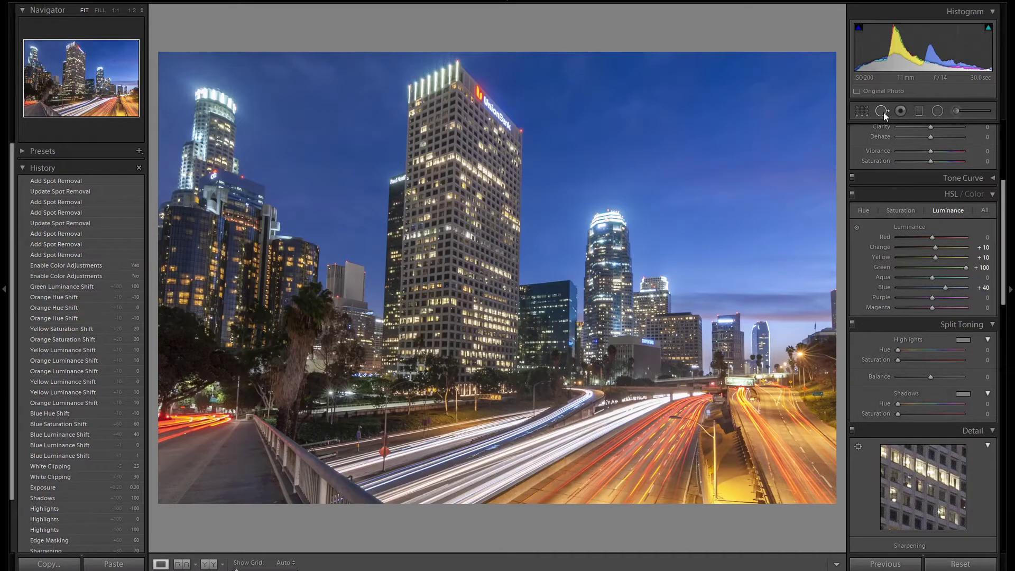